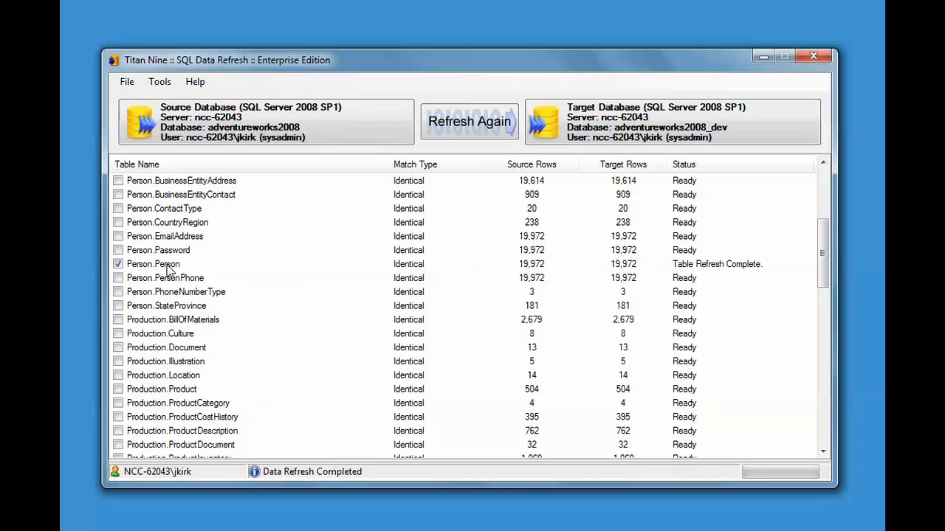
Change the FirstName de-personalization rule for Person.Person in AdventureWorks2008 to First Two + Latin and save the rules.
left_click(159, 82)
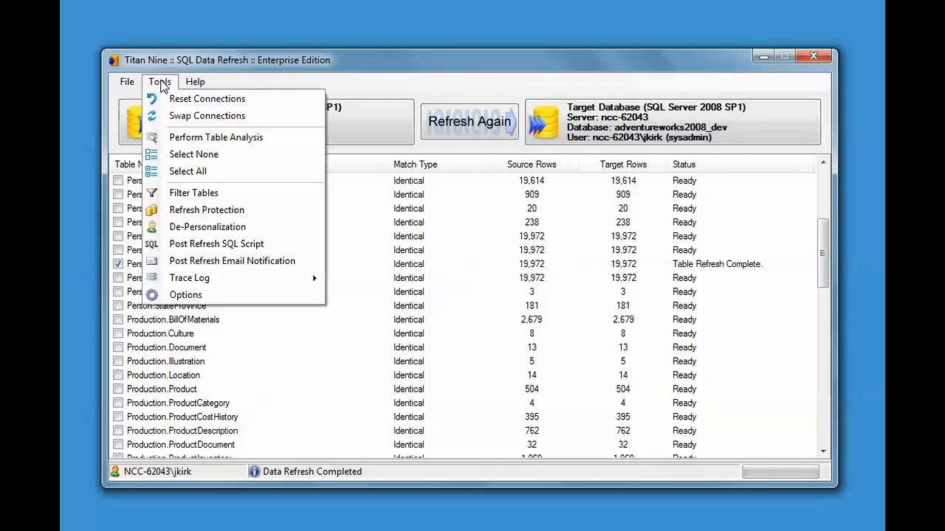
left_click(209, 233)
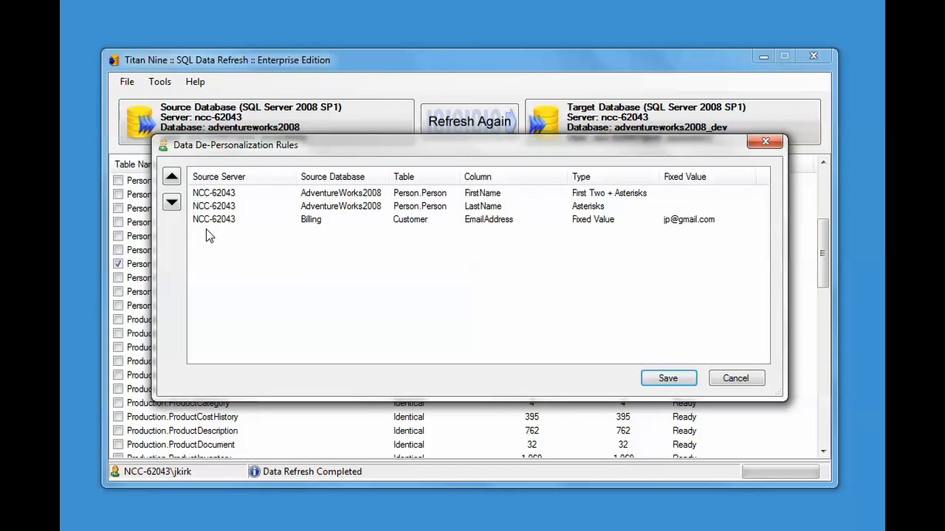
right_click(350, 196)
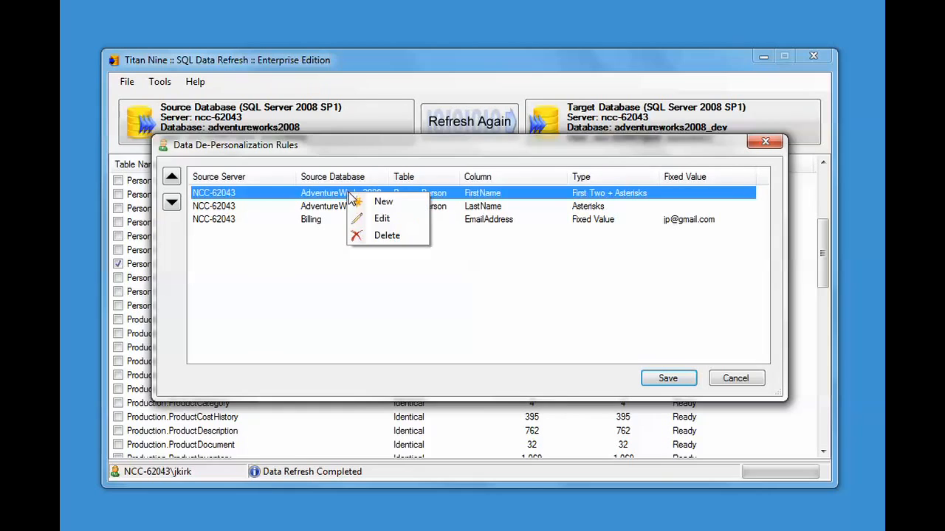
left_click(392, 220)
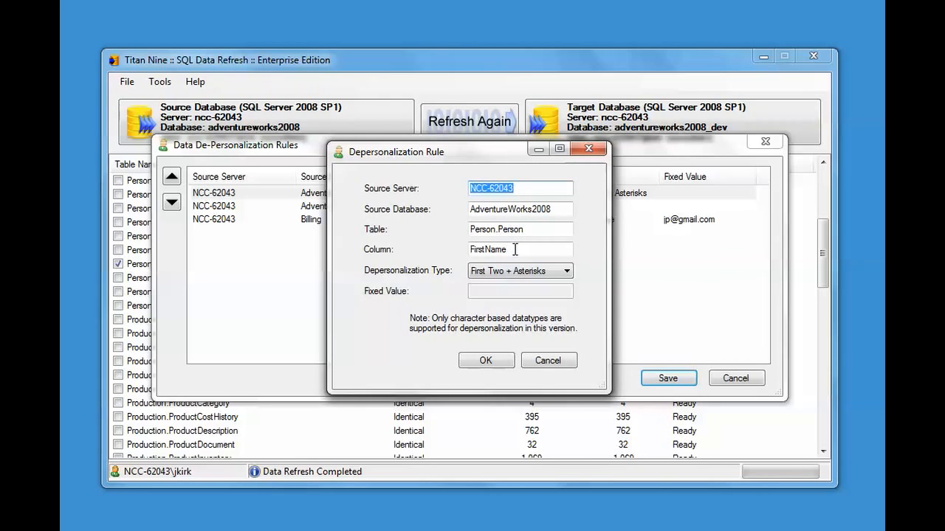
left_click(565, 271)
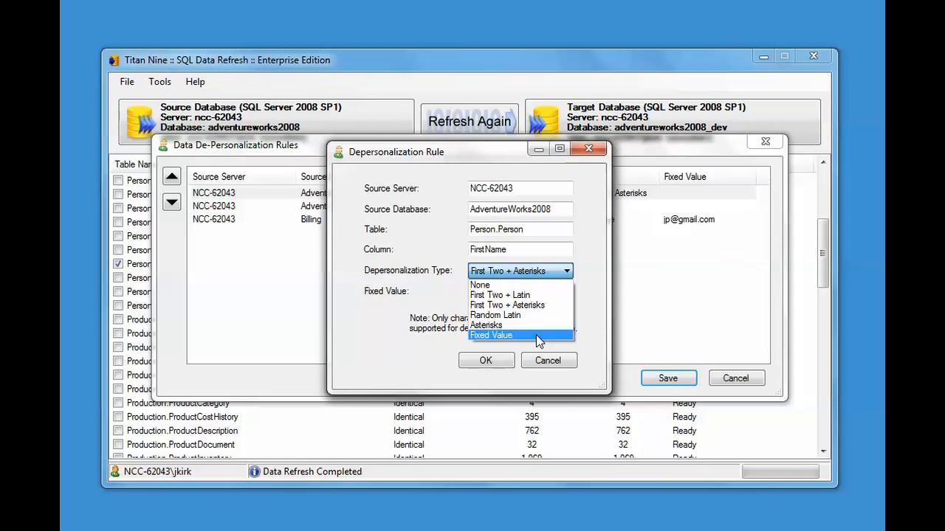
left_click(598, 263)
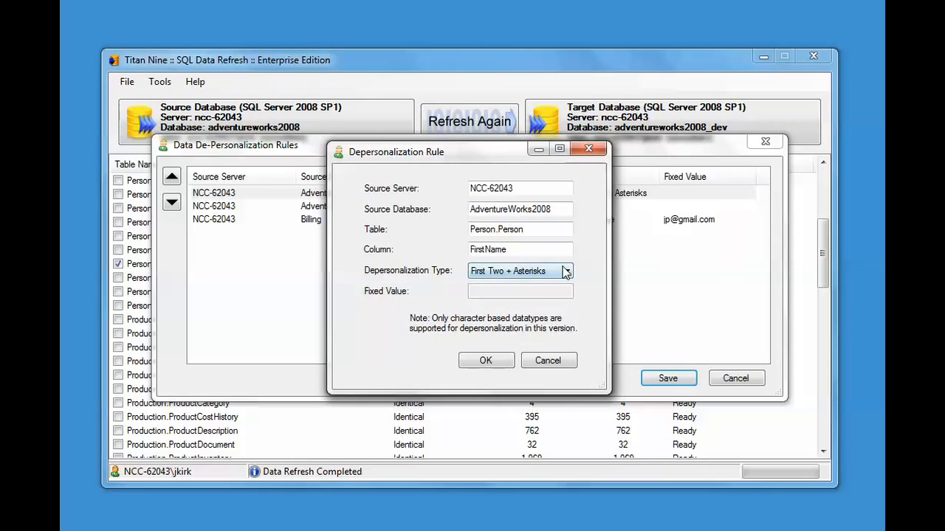
left_click(566, 272)
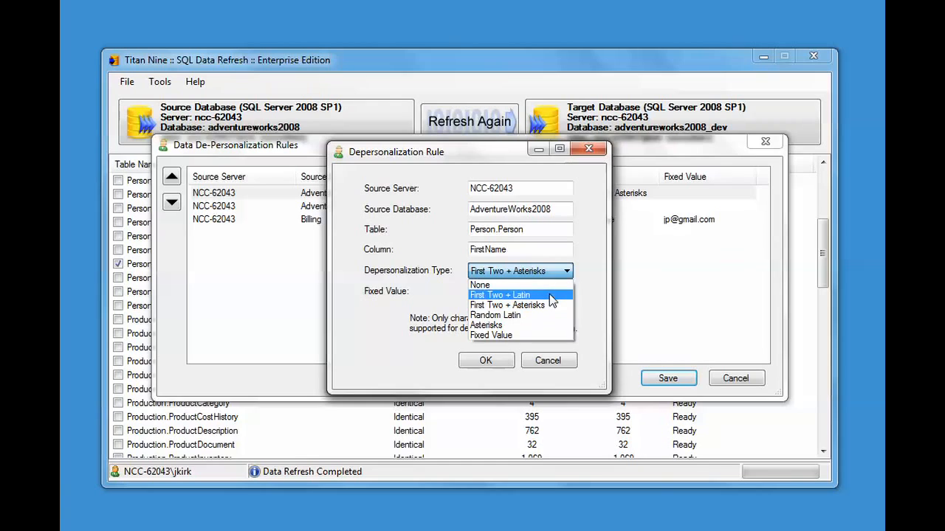
left_click(549, 295)
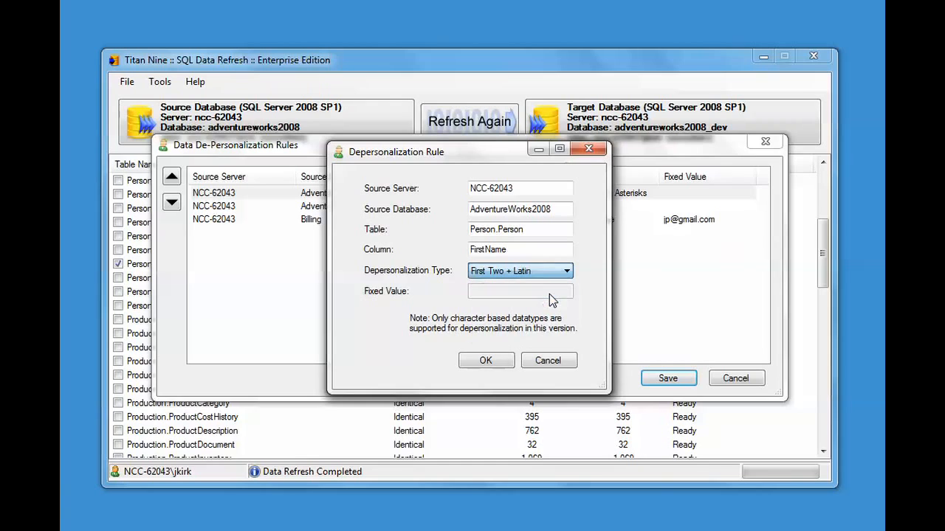
left_click(497, 365)
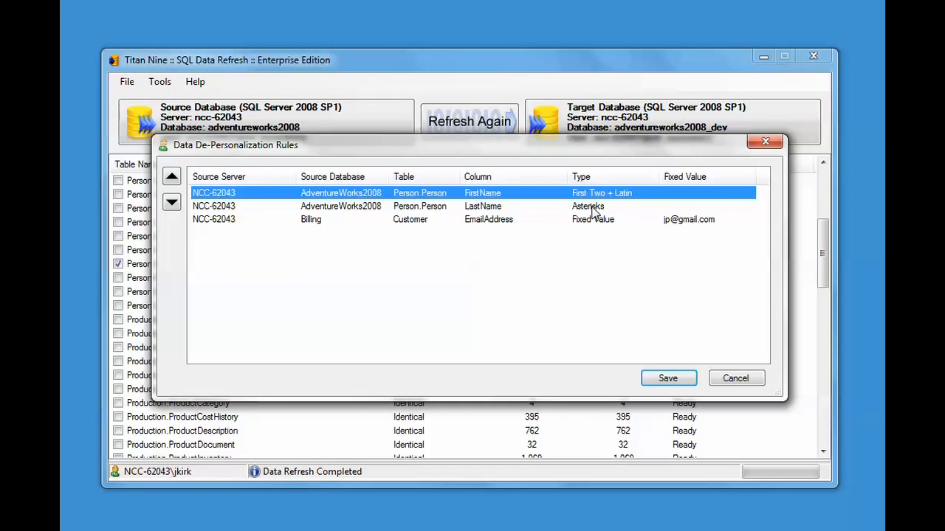
left_click(666, 379)
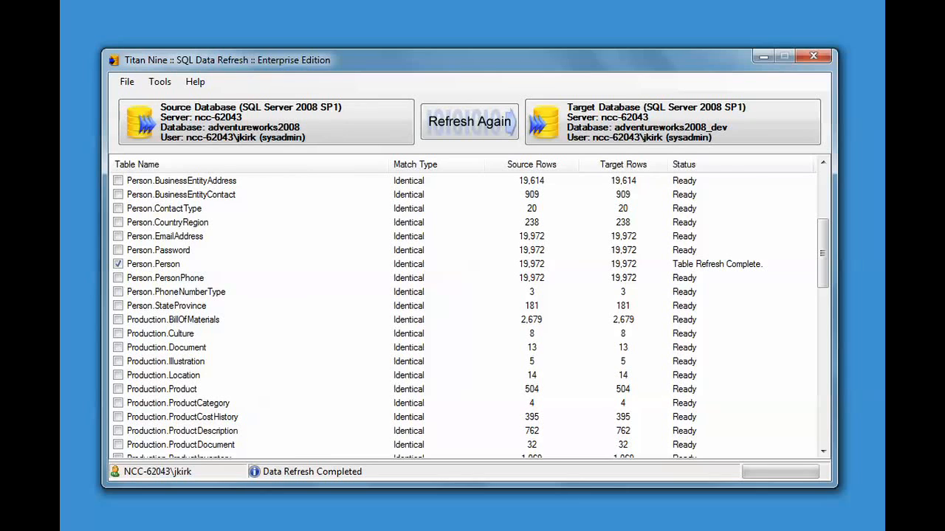
Switch to SQL Server Management Studio and run the SELECT * FROM Person.Person query against AdventureWorks2008_DEV.
left_click_drag(716, 530, 619, 56)
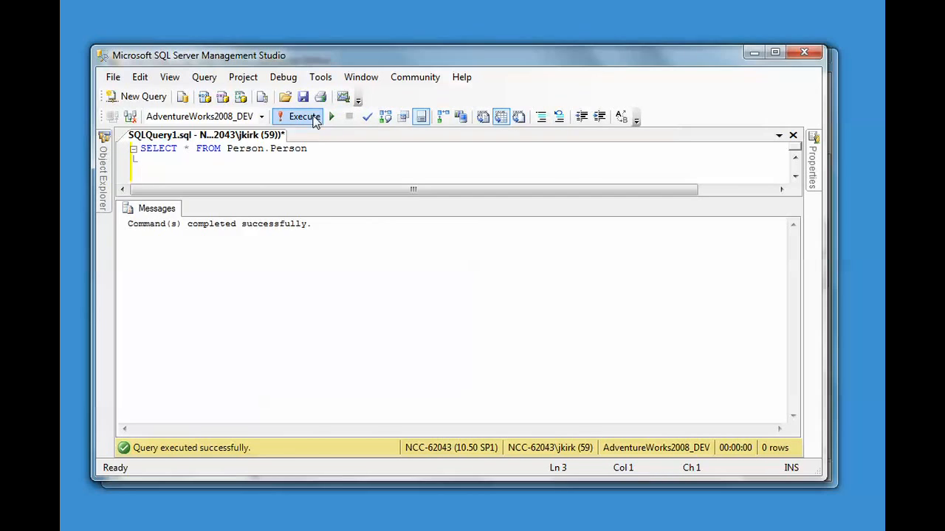
left_click(301, 118)
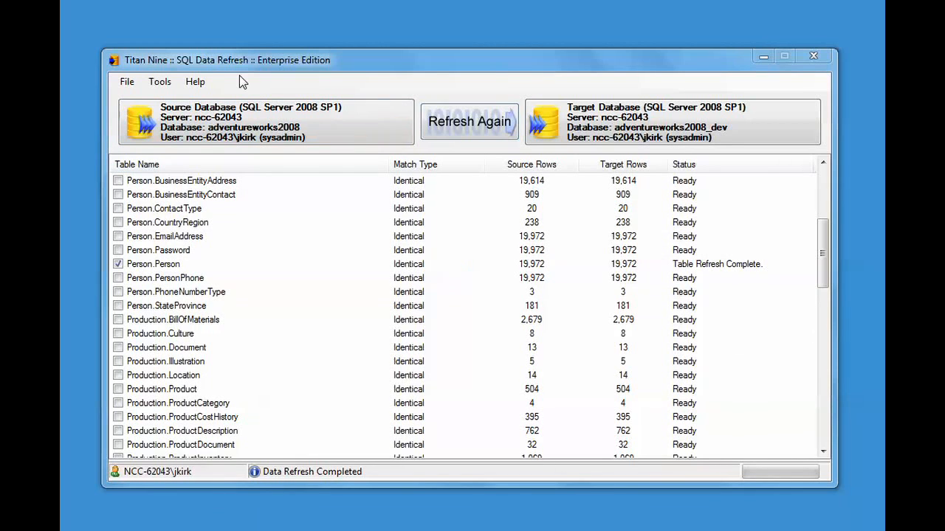
Return to SQL Data Refresh and turn on Enable Data Depersonalization During Refresh in the general options.
left_click(157, 80)
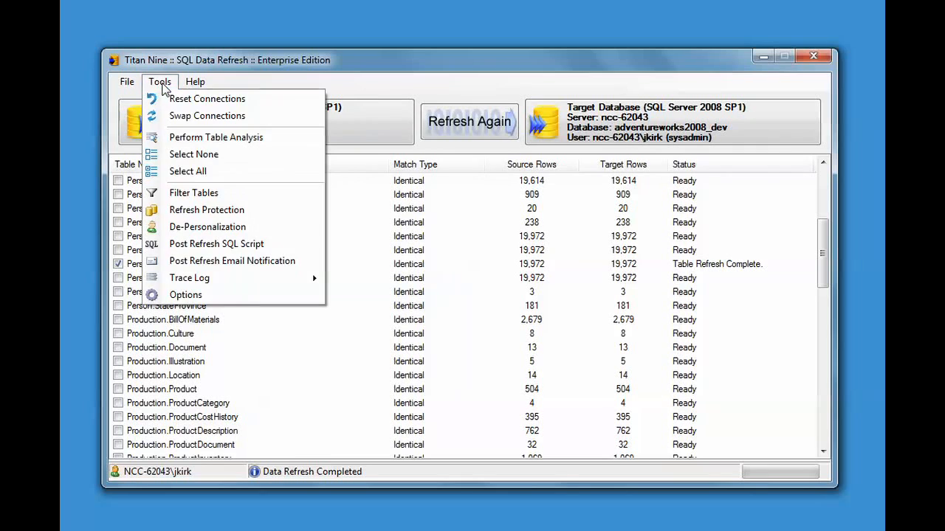
left_click(206, 296)
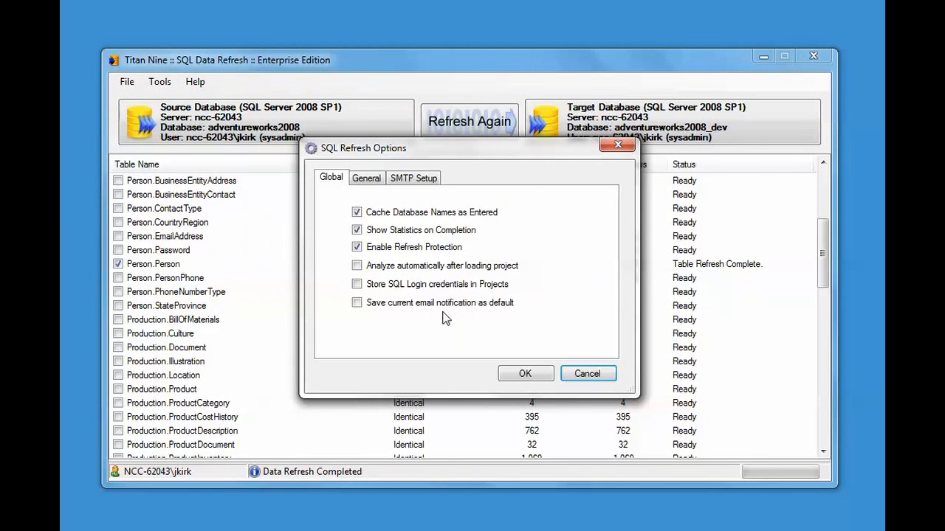
left_click(366, 178)
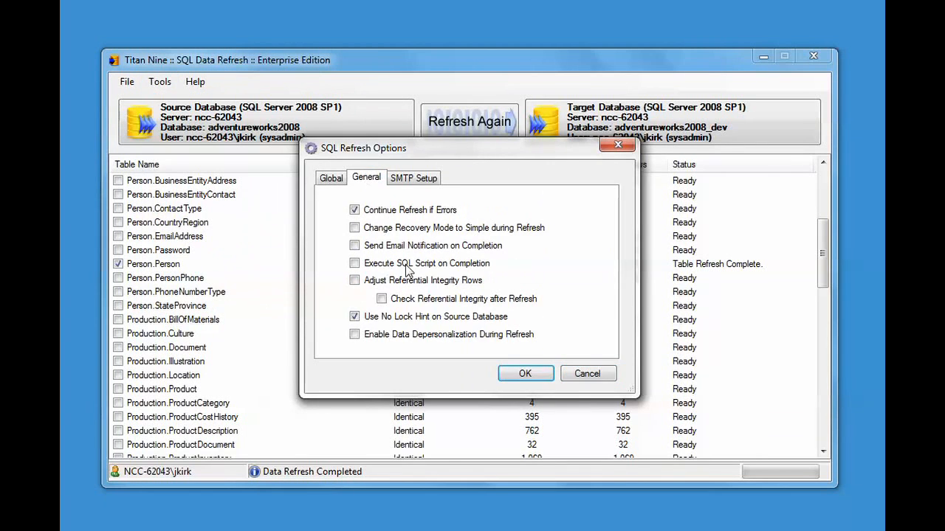
left_click(354, 335)
left_click(523, 375)
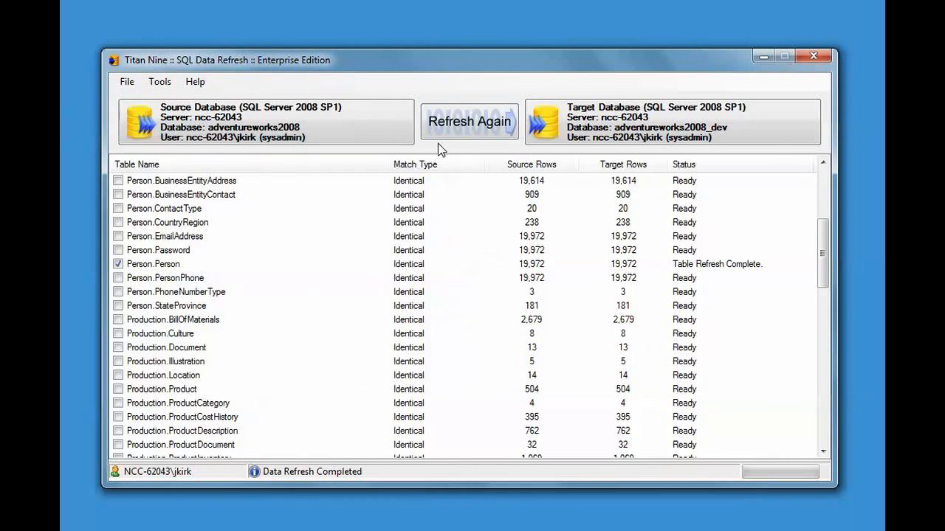
Refresh the selected Person.Person table again and rerun the Person.Person query in SQL Server Management Studio.
left_click(463, 127)
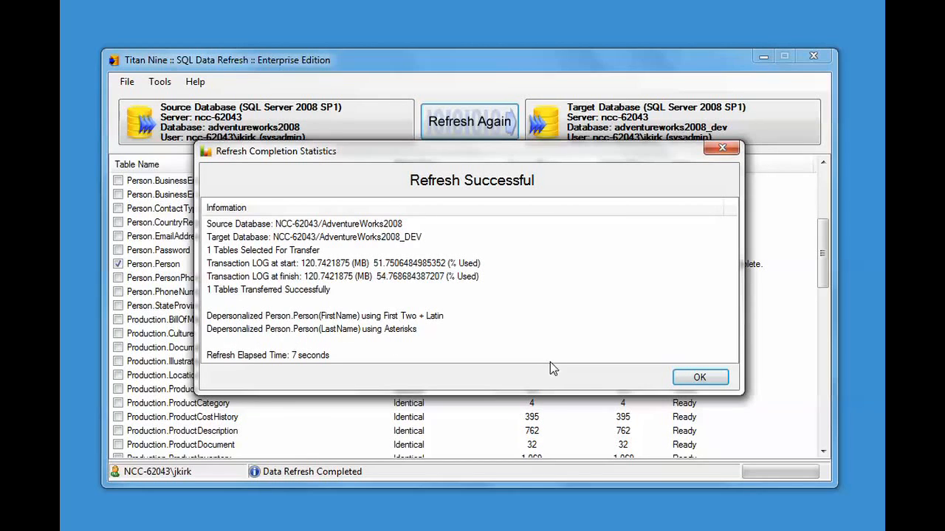
left_click(693, 382)
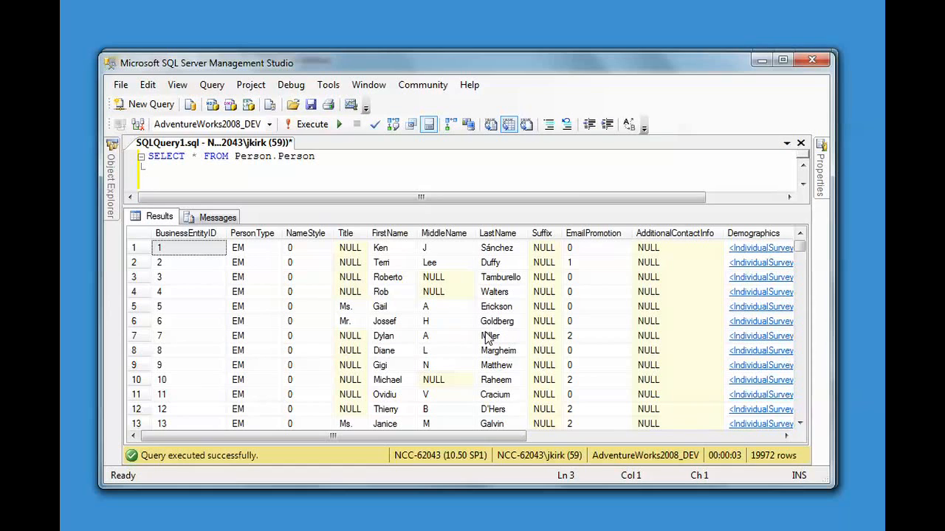
left_click(313, 125)
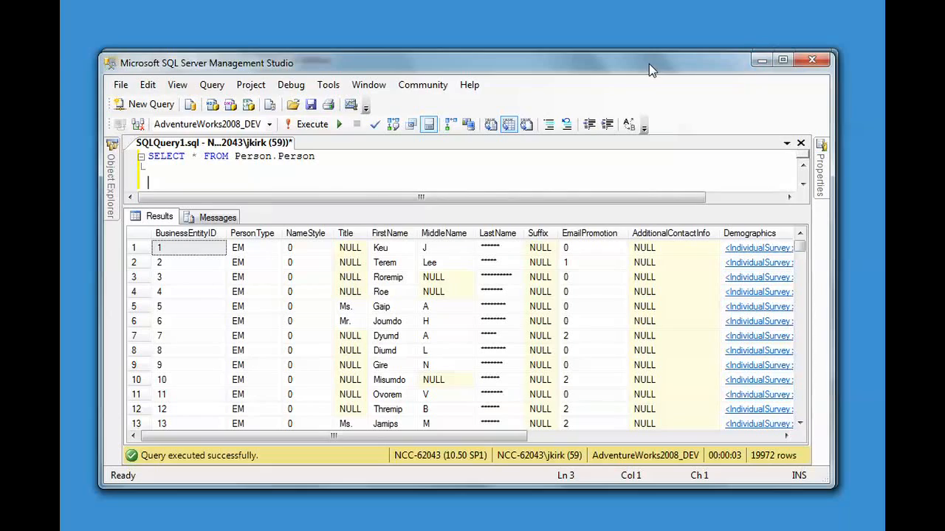
Move the query window out of the way and turn off Enable Data Depersonalization During Refresh in the SQL Data Refresh options.
left_click_drag(648, 63, 731, 519)
left_click(158, 77)
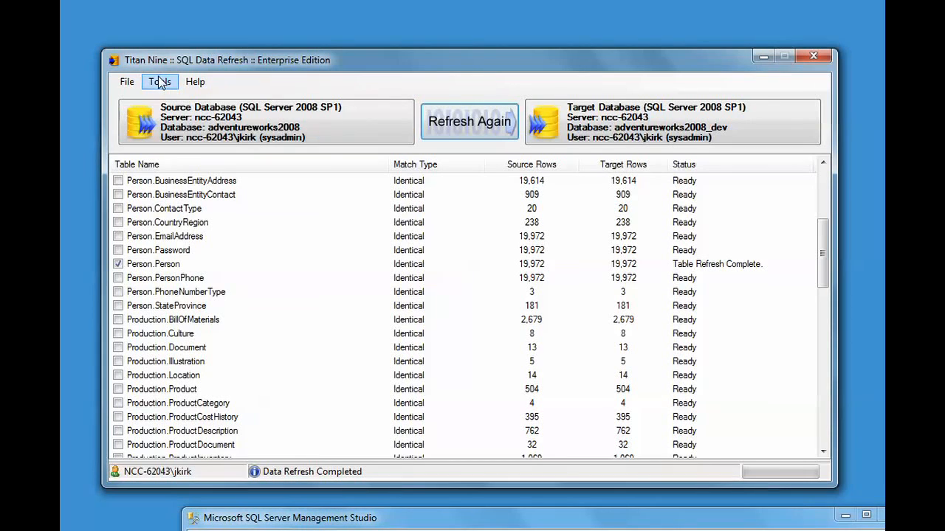
left_click(160, 82)
left_click(223, 296)
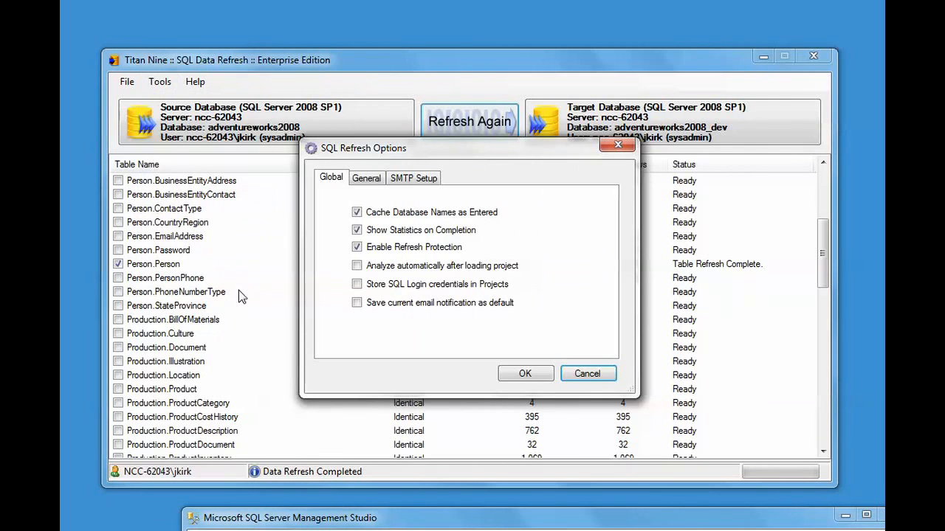
left_click(365, 181)
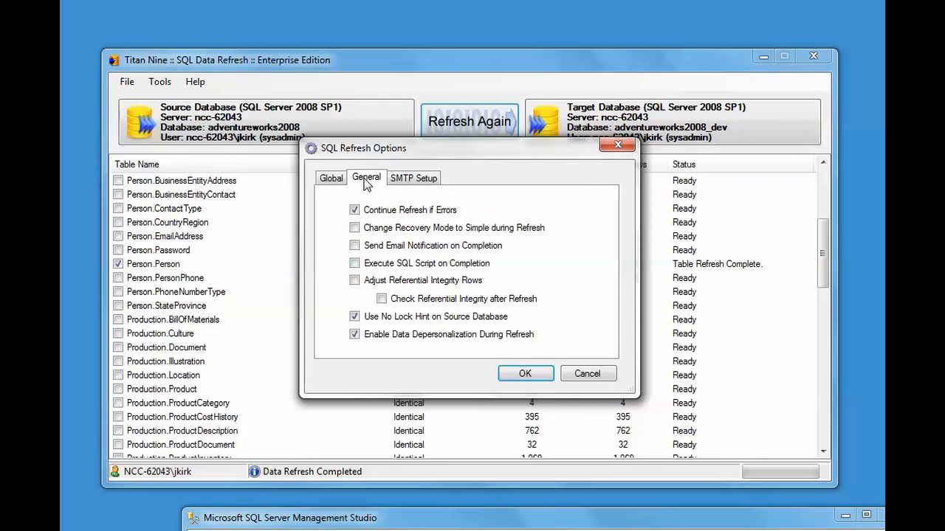
left_click(380, 336)
left_click(521, 374)
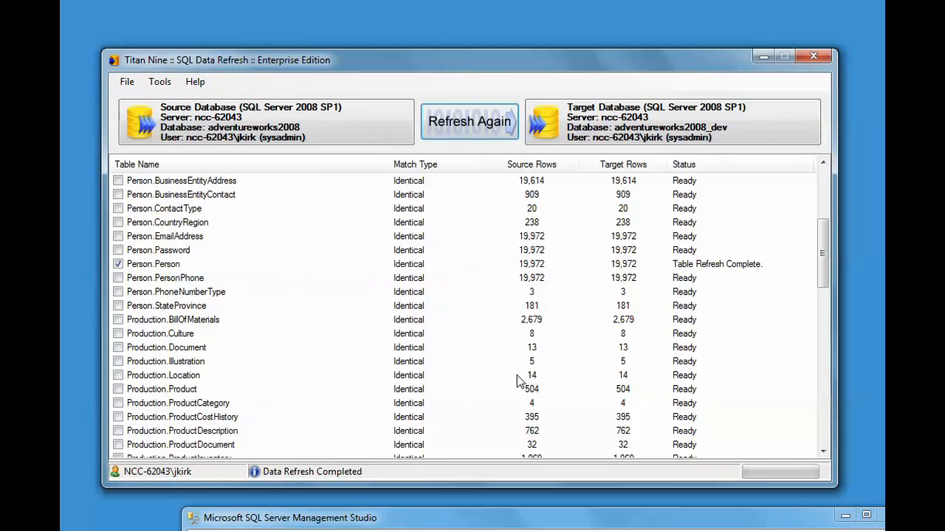
Refresh Person.Person with depersonalization disabled and rerun its SELECT query in SQL Server Management Studio.
left_click(477, 135)
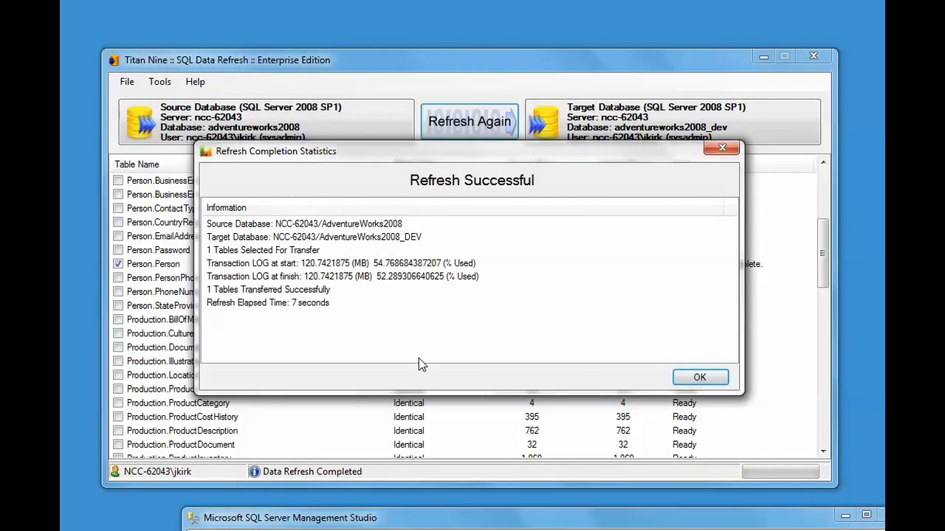
left_click(705, 381)
left_click_drag(725, 517, 647, 62)
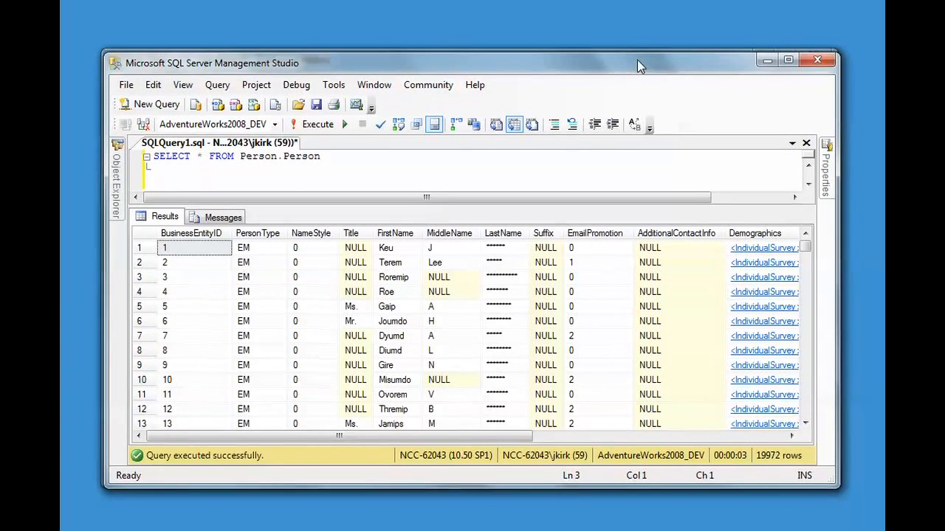
left_click(316, 126)
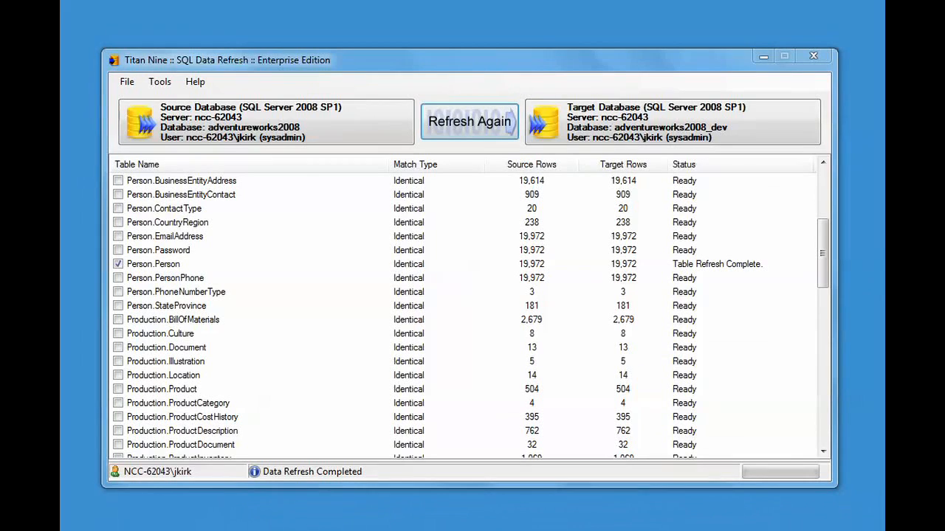
left_click(452, 57)
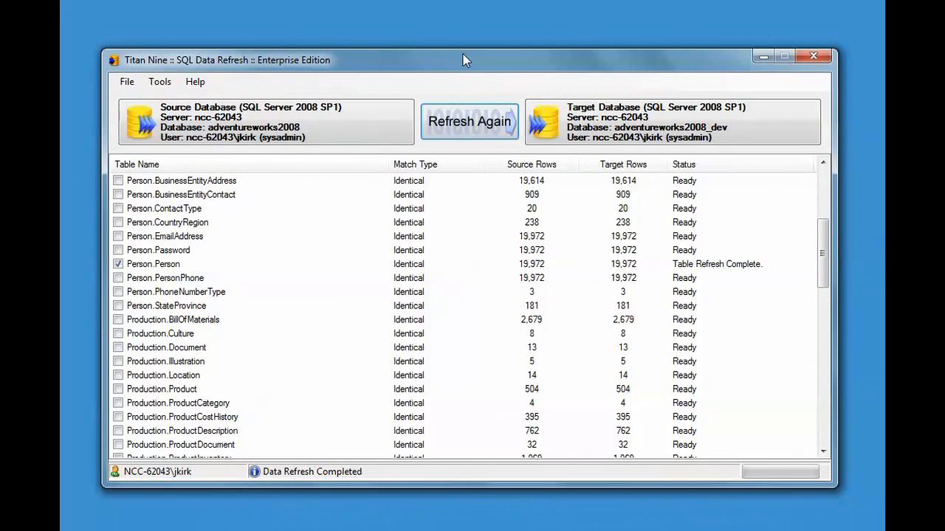